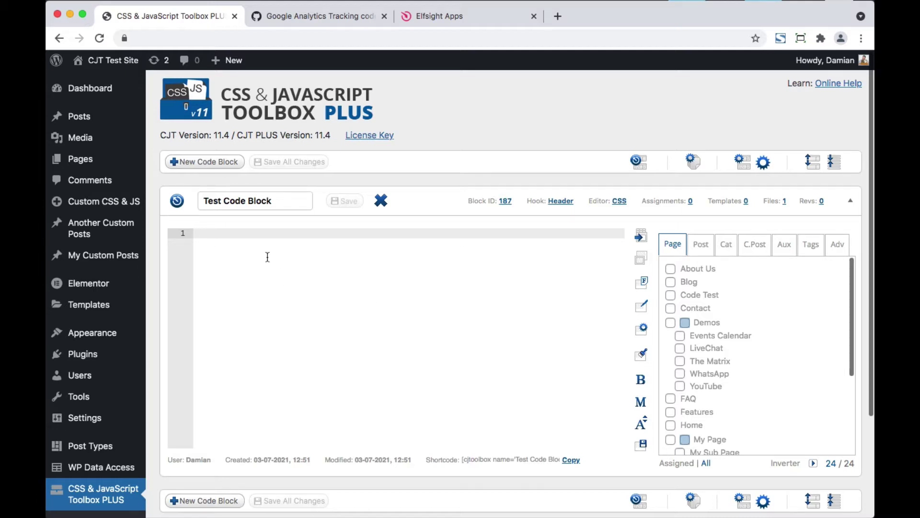
Step: Create a new code block named 'Google Analytics' on the default Header hook
{"action": "left_click", "coordinate": [219, 164]}
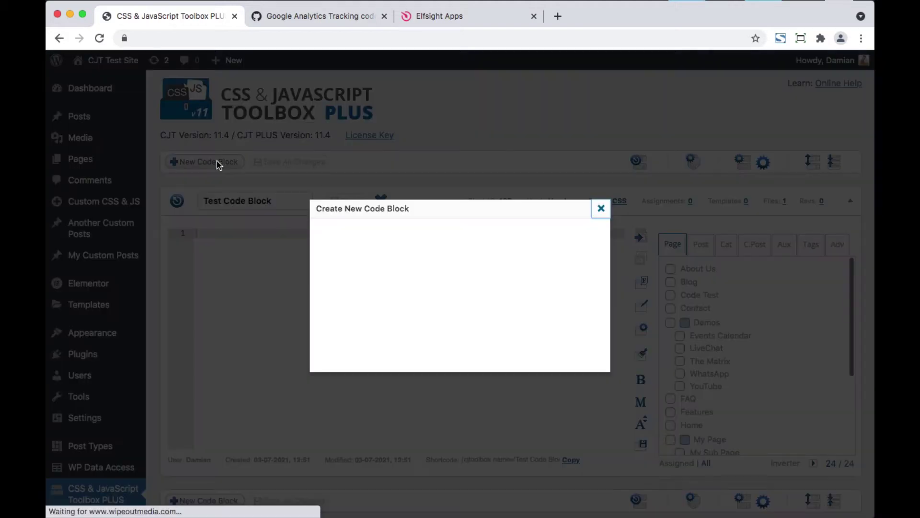
{"action": "left_click", "coordinate": [480, 234]}
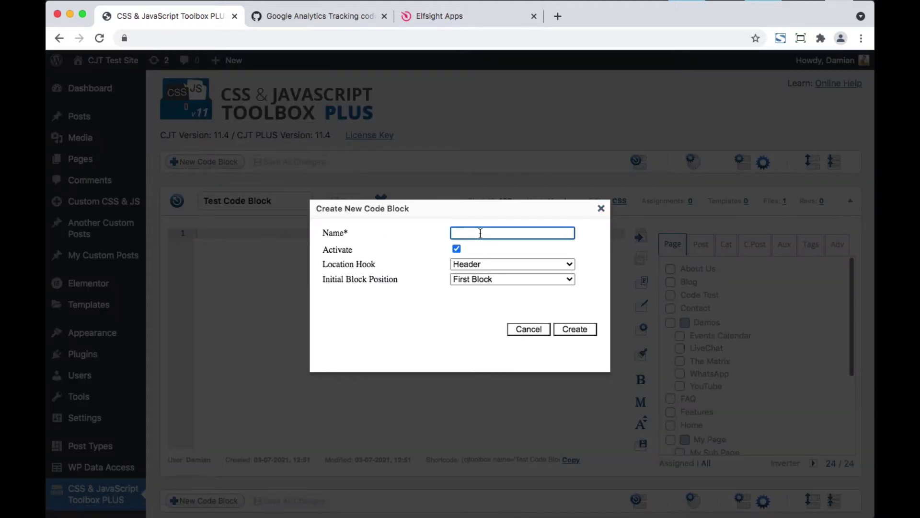
{"action": "type", "text": "Google Analytics"}
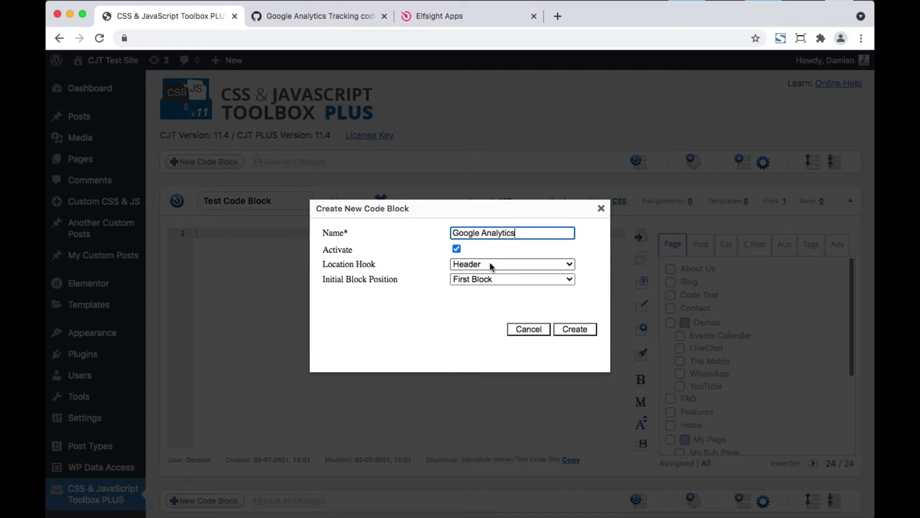
{"action": "left_click", "coordinate": [570, 326]}
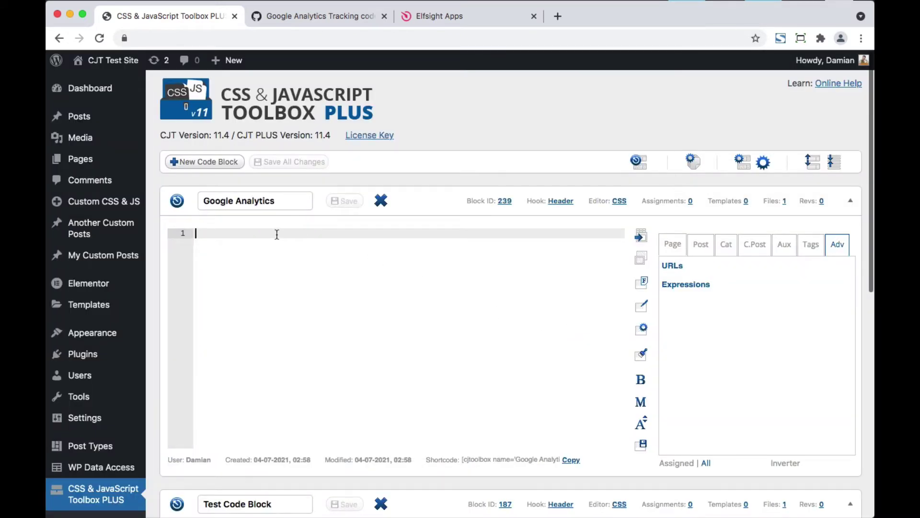
Step: Copy the nine-line tracking script from the GitHub gist into the Google Analytics block
{"action": "left_click", "coordinate": [304, 14]}
{"action": "left_click_drag", "start_coordinate": [268, 376], "coordinate": [190, 269]}
{"action": "key", "text": "super+c"}
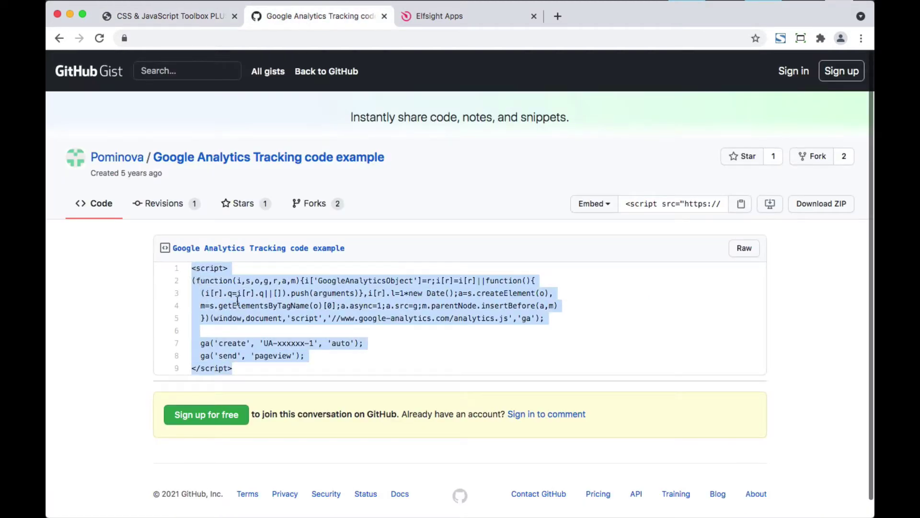
{"action": "left_click", "coordinate": [176, 18]}
{"action": "key", "text": "super+v"}
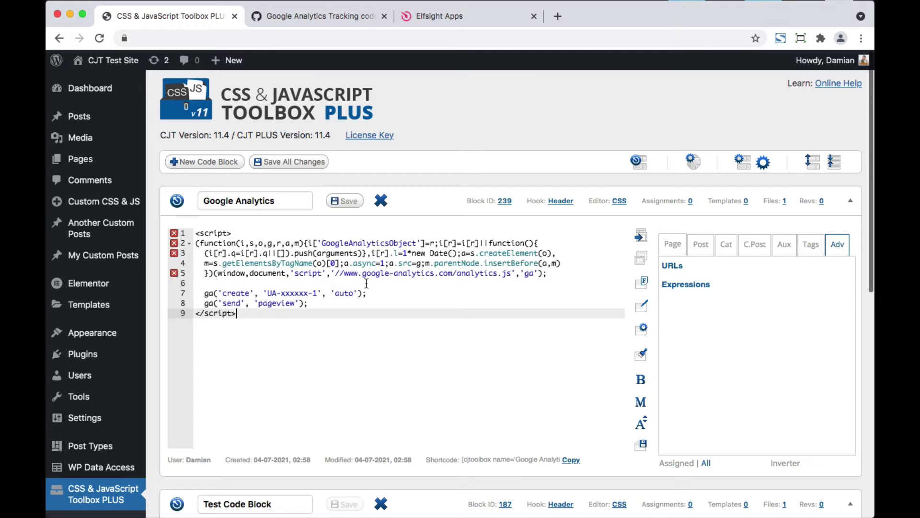
Step: Assign the block to Entire Website under Aux and save it
{"action": "left_click", "coordinate": [786, 247]}
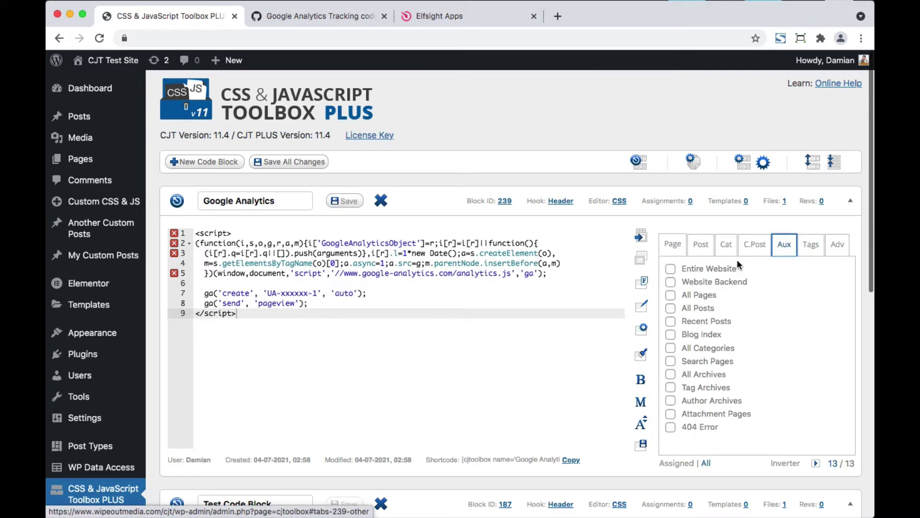
{"action": "left_click", "coordinate": [670, 269]}
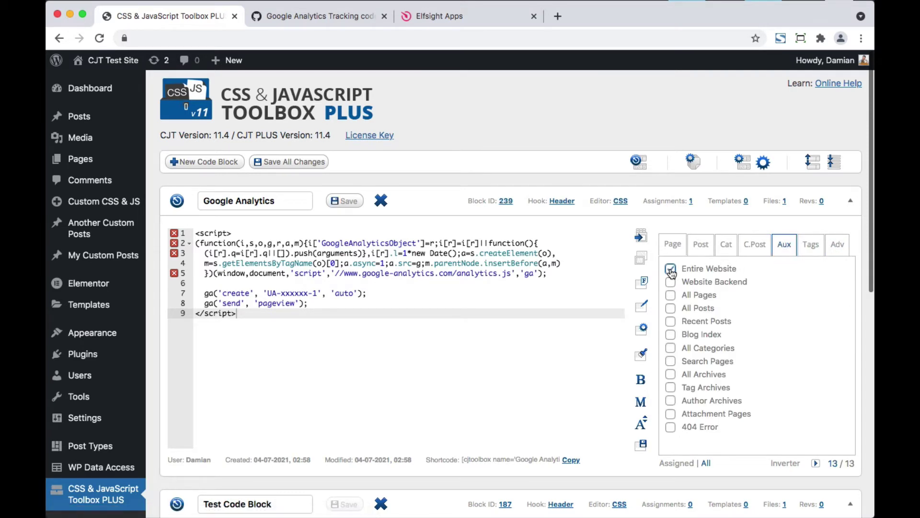
{"action": "left_click", "coordinate": [339, 205]}
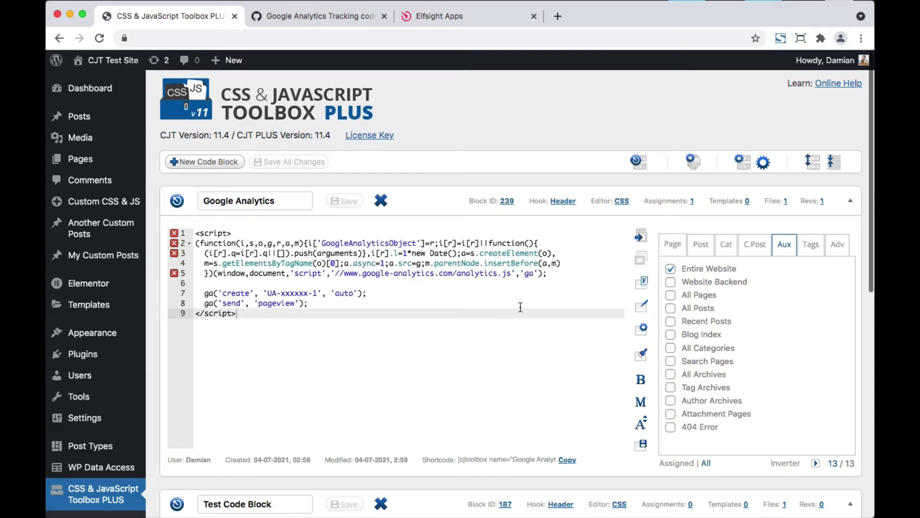
{"action": "left_click", "coordinate": [671, 245]}
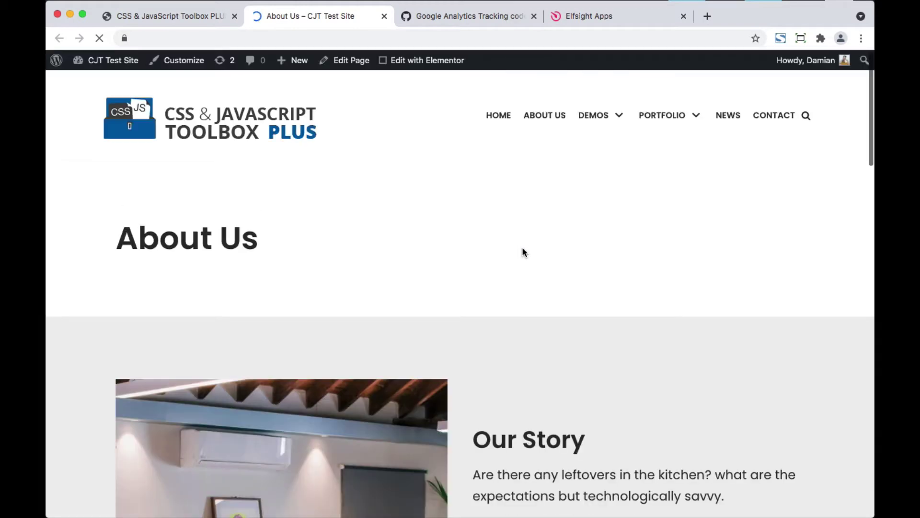
Step: View the About Us page source and find the CJT Global Block 239 script by searching '239'
{"action": "right_click", "coordinate": [483, 245]}
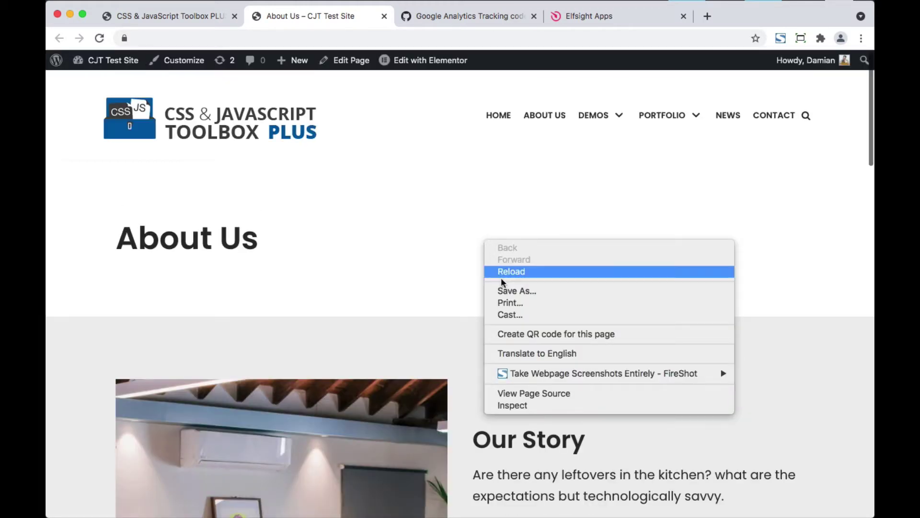
{"action": "left_click", "coordinate": [522, 393]}
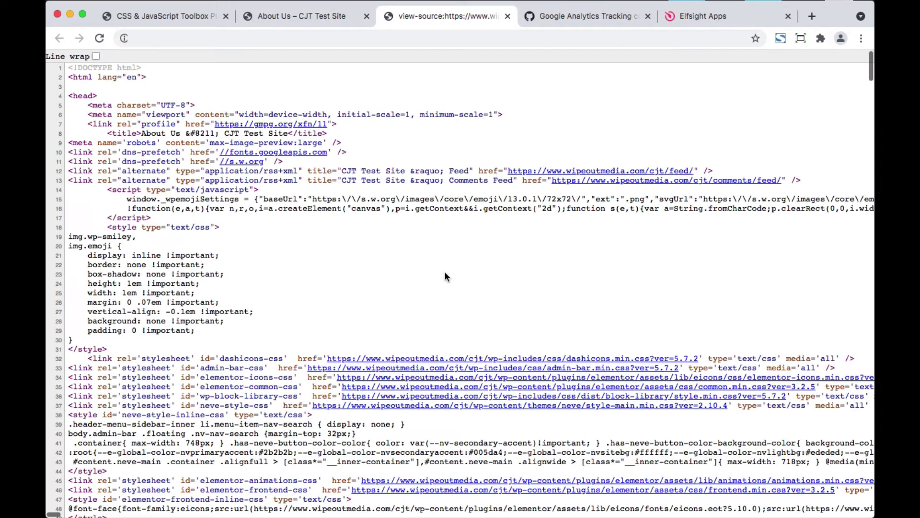
{"action": "key", "text": "super+f"}
{"action": "type", "text": "23"}
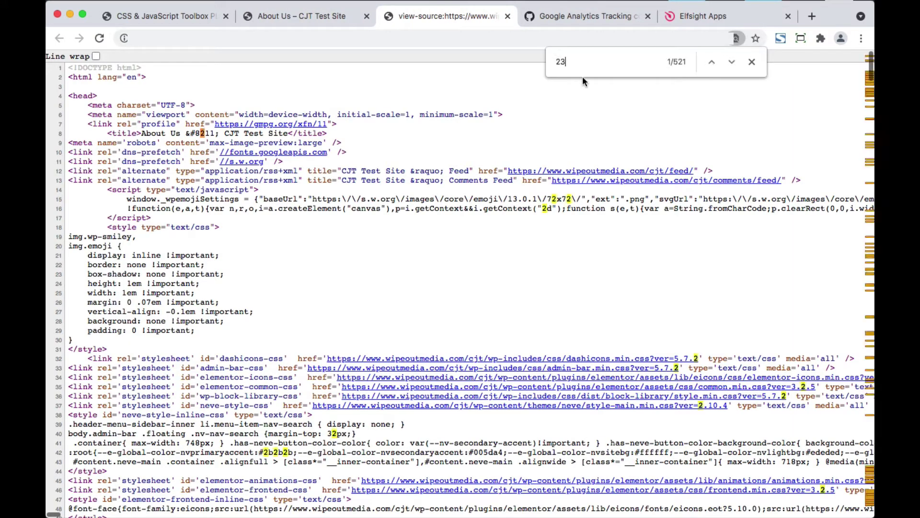
{"action": "type", "text": "9"}
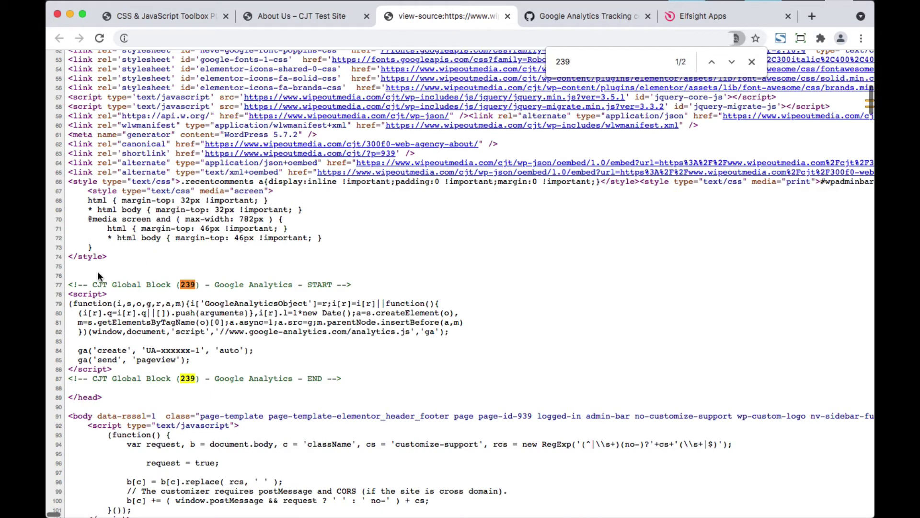
{"action": "left_click_drag", "start_coordinate": [68, 284], "coordinate": [341, 379]}
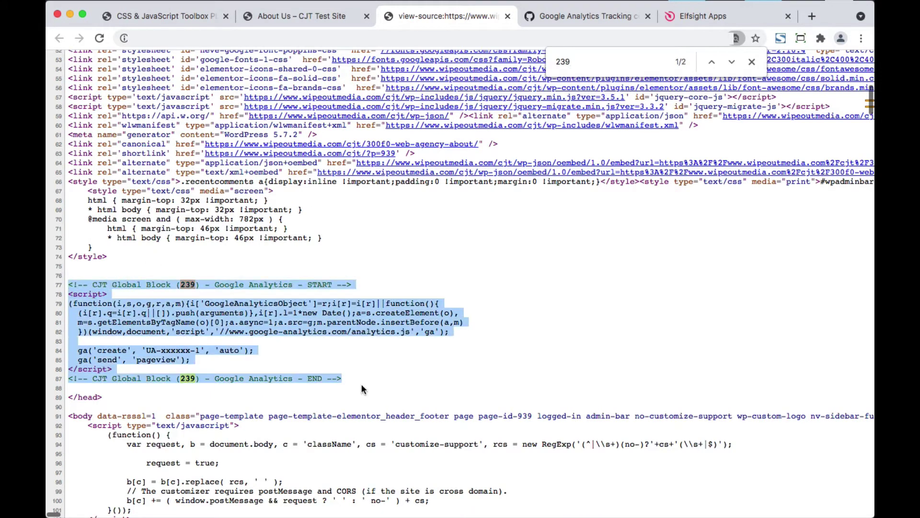
{"action": "left_click", "coordinate": [290, 349]}
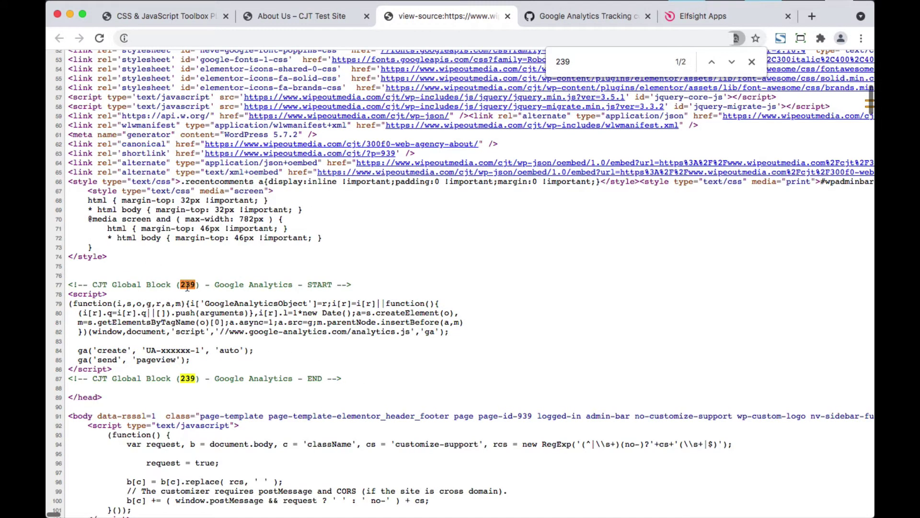
Step: Copy the Elfsight YouTube Channel widget's Add-to-website embed code, then return to the toolbox editor
{"action": "left_click", "coordinate": [158, 16]}
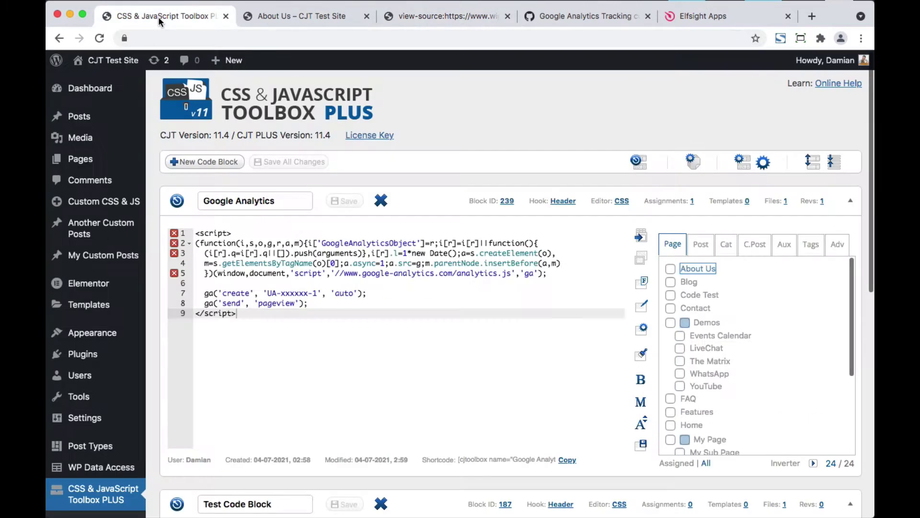
{"action": "left_click", "coordinate": [473, 106]}
{"action": "left_click", "coordinate": [719, 20]}
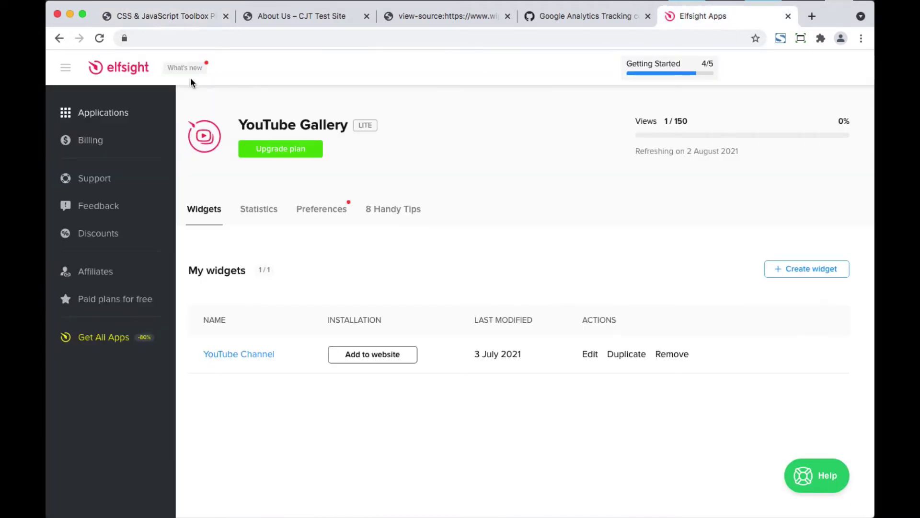
{"action": "left_click", "coordinate": [254, 355]}
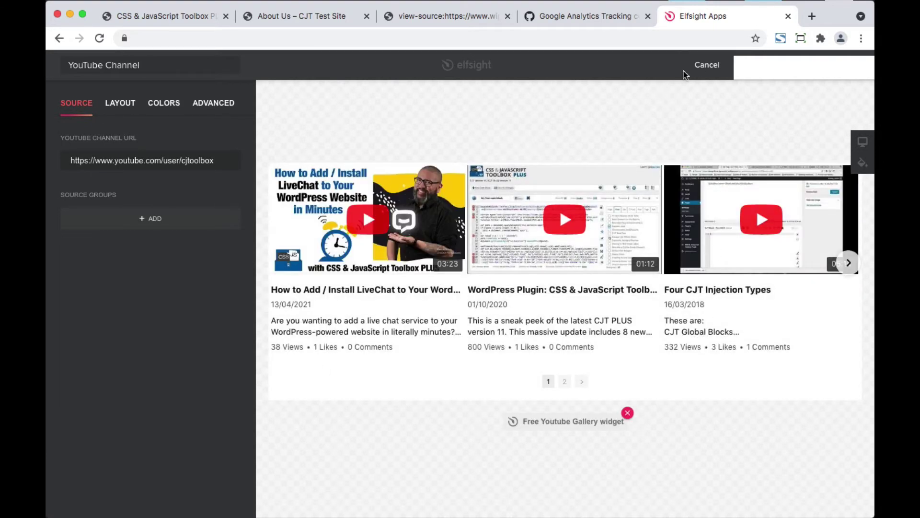
{"action": "left_click", "coordinate": [707, 65]}
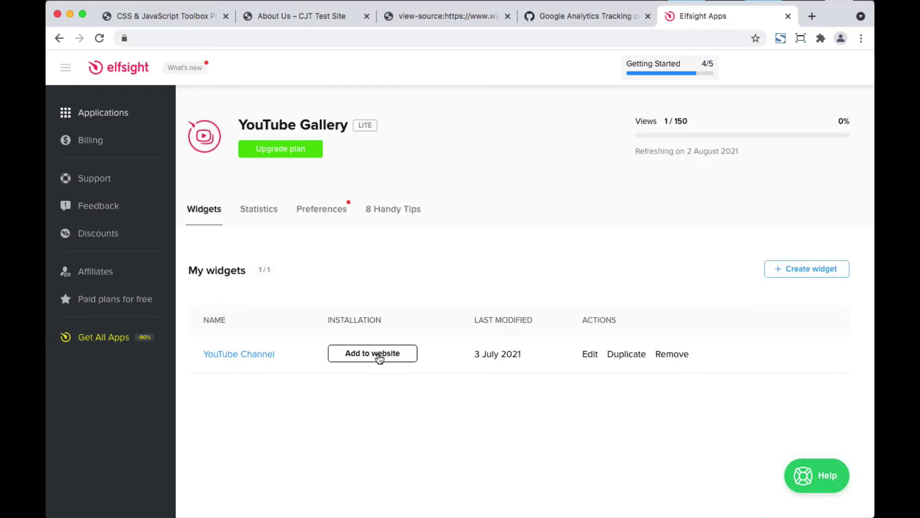
{"action": "left_click", "coordinate": [378, 355]}
{"action": "left_click", "coordinate": [411, 322]}
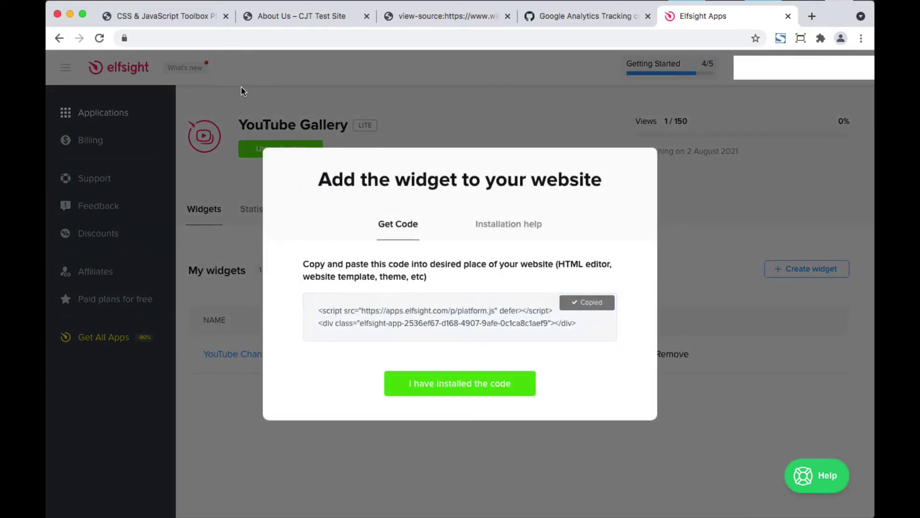
{"action": "left_click", "coordinate": [181, 16]}
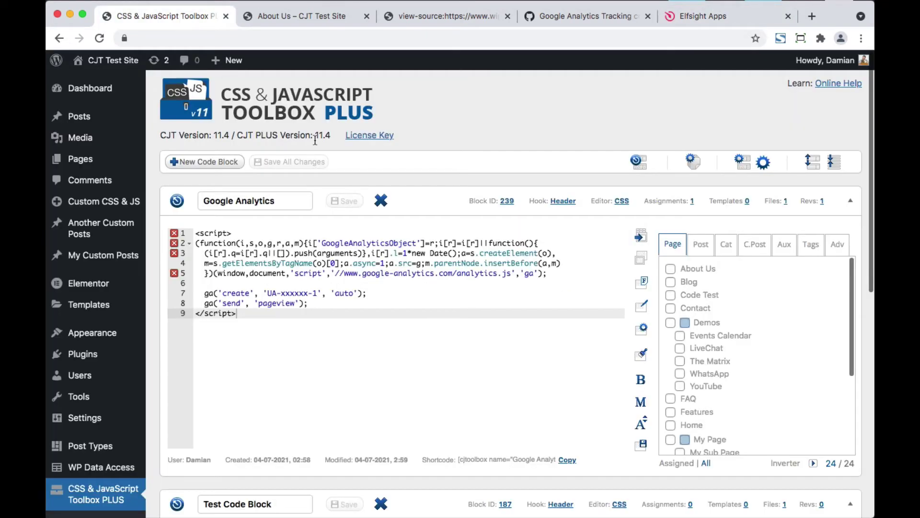
Step: Create a new code block named 'YouTube Channel'
{"action": "left_click", "coordinate": [205, 162]}
{"action": "left_click", "coordinate": [477, 233]}
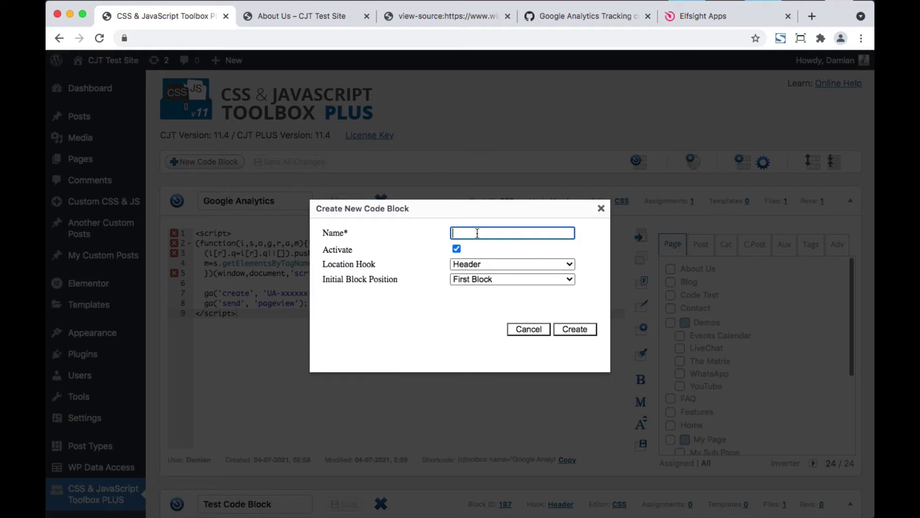
{"action": "type", "text": "YouTube Channel"}
{"action": "left_click", "coordinate": [580, 329]}
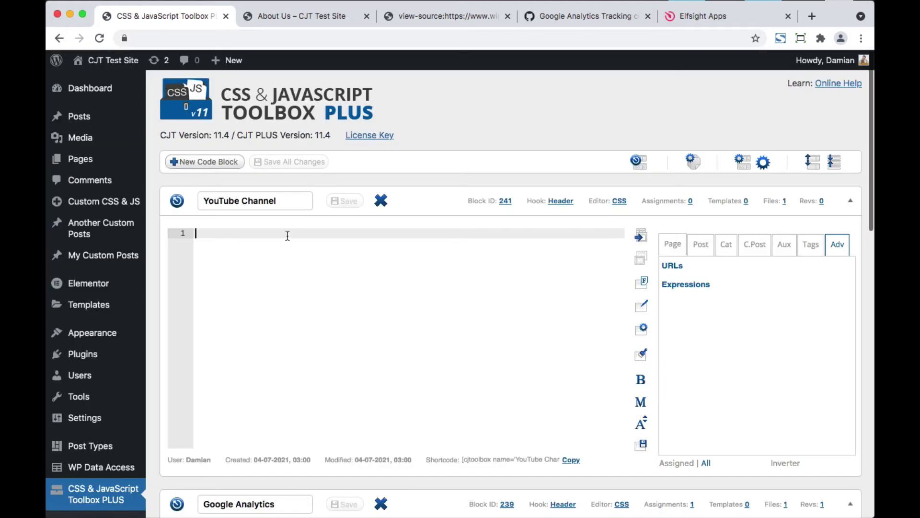
Step: Paste the Elfsight widget embed code into the block and save it
{"action": "type", "text": "<script src=\"https://apps.elfsight.com/p/platform.js\" defer></script> <div class=\"elfsight-app-2536ef67-d168-4907-9afe-0c1ca8c1aef9\"></div>"}
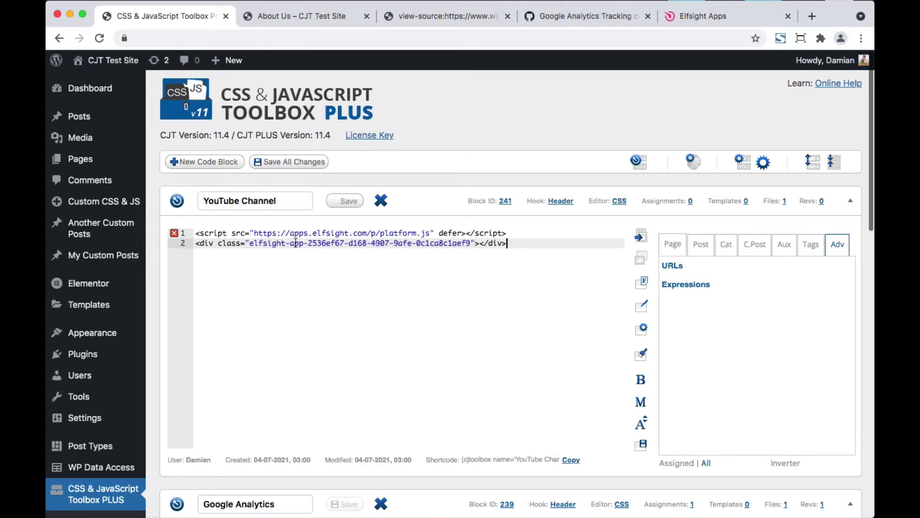
{"action": "left_click", "coordinate": [347, 201]}
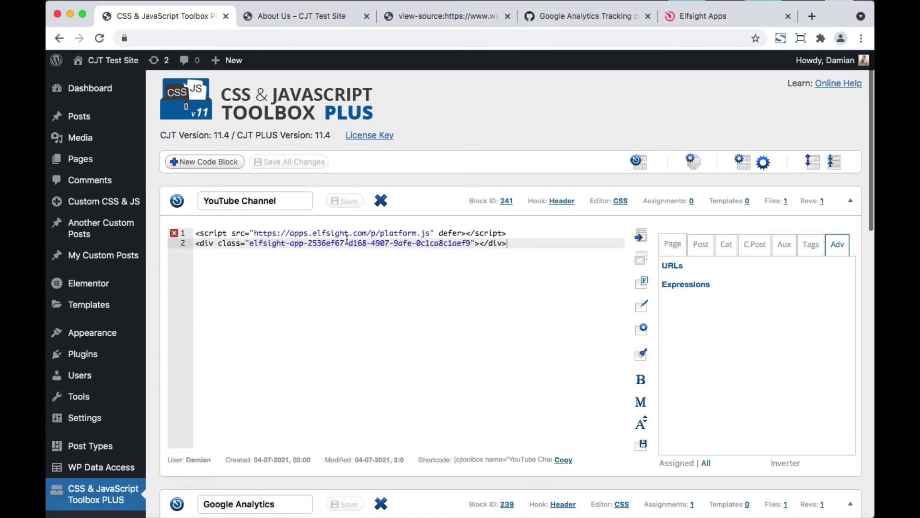
{"action": "left_click", "coordinate": [675, 246]}
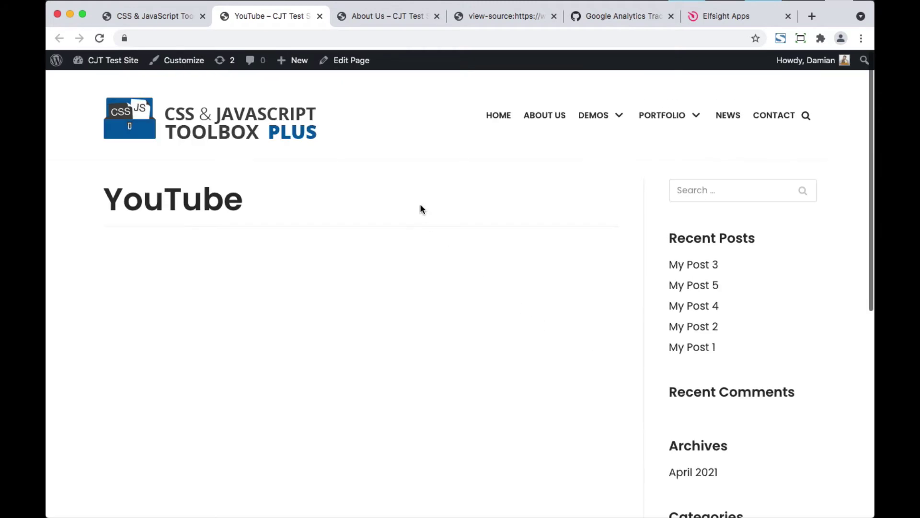
Step: Insert the '#241: YouTube Channel' CJT shortcode into the YouTube page and update it
{"action": "left_click", "coordinate": [353, 63]}
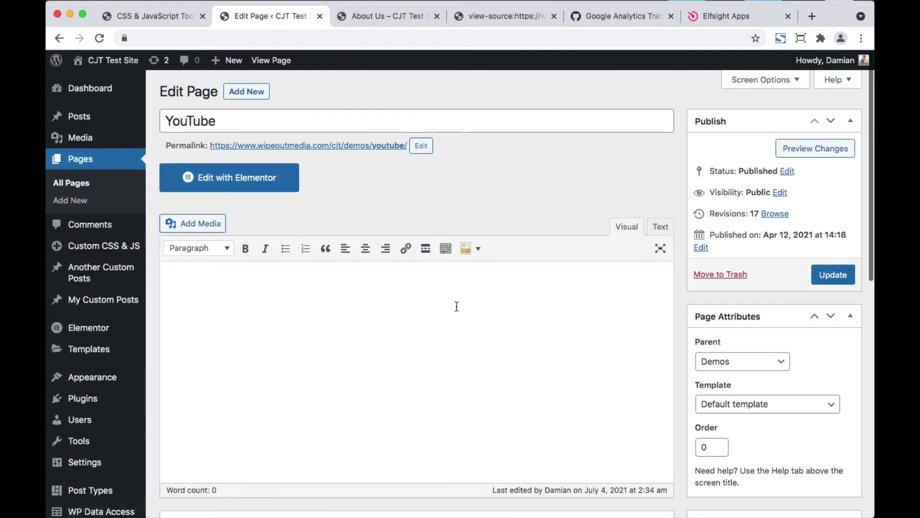
{"action": "left_click", "coordinate": [471, 250]}
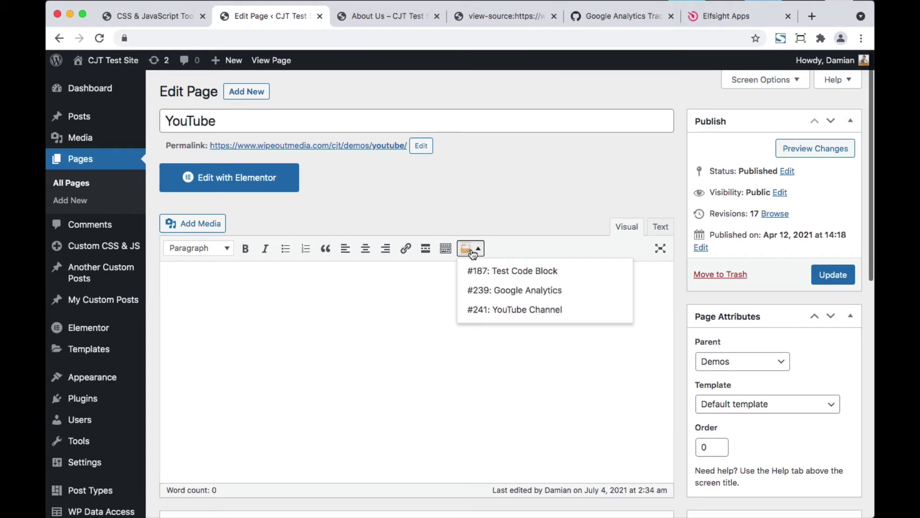
{"action": "left_click", "coordinate": [521, 309]}
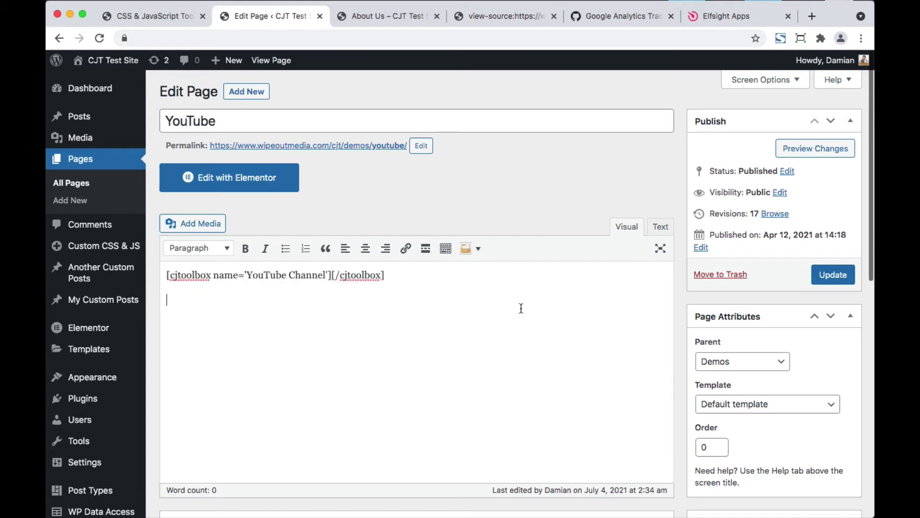
{"action": "left_click", "coordinate": [839, 282]}
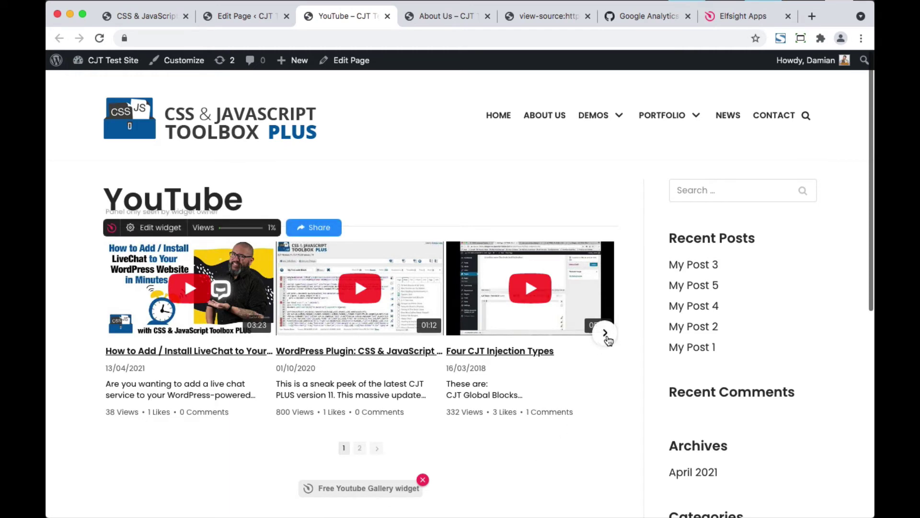
Step: Advance the YouTube page's video gallery to the next videos, then return to the toolbox admin
{"action": "left_click", "coordinate": [605, 333]}
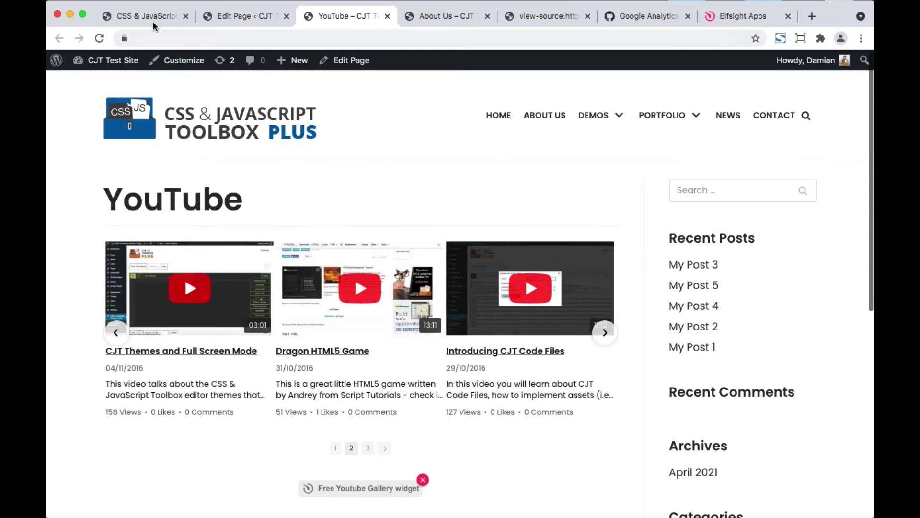
{"action": "left_click", "coordinate": [149, 14]}
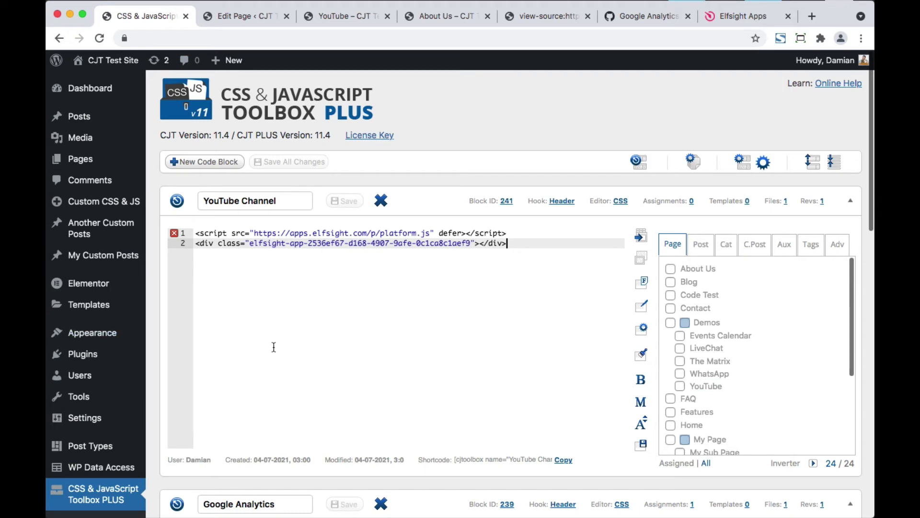
Step: Save the YouTube Channel block with Cmd+S and review its Page assignment list
{"action": "key", "text": "super+s"}
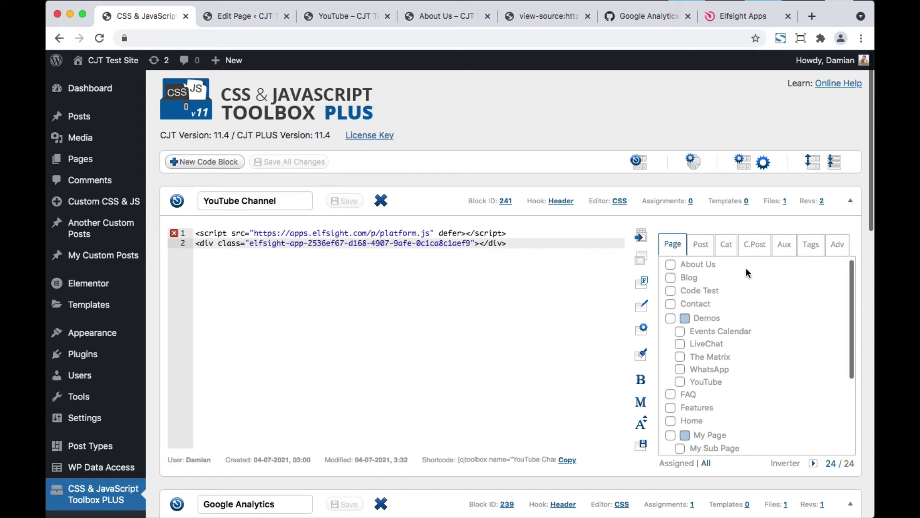
{"action": "scroll", "coordinate": [746, 270], "scroll_direction": "down", "scroll_amount": 1}
{"action": "scroll", "coordinate": [746, 268], "scroll_direction": "down", "scroll_amount": 2}
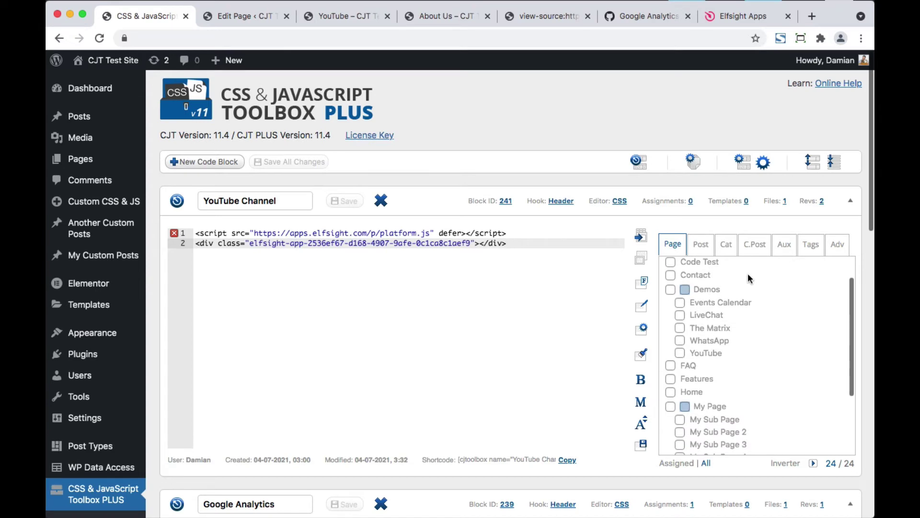
{"action": "scroll", "coordinate": [748, 275], "scroll_direction": "down", "scroll_amount": 1}
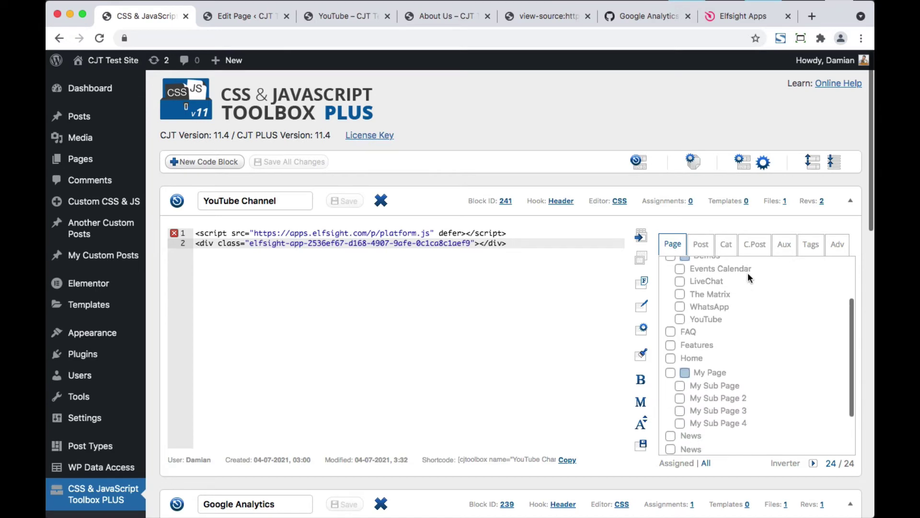
{"action": "scroll", "coordinate": [749, 277], "scroll_direction": "down", "scroll_amount": 3}
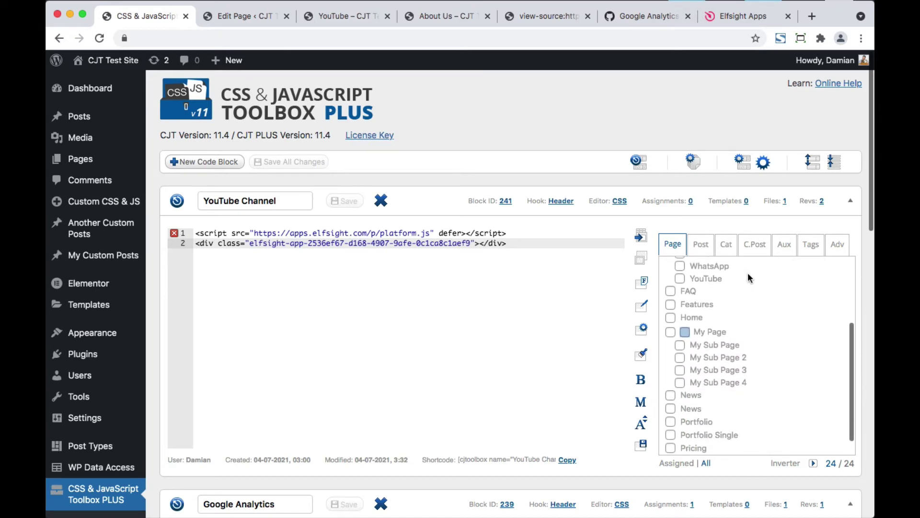
{"action": "scroll", "coordinate": [748, 273], "scroll_direction": "down", "scroll_amount": 1}
{"action": "scroll", "coordinate": [750, 288], "scroll_direction": "up", "scroll_amount": 2}
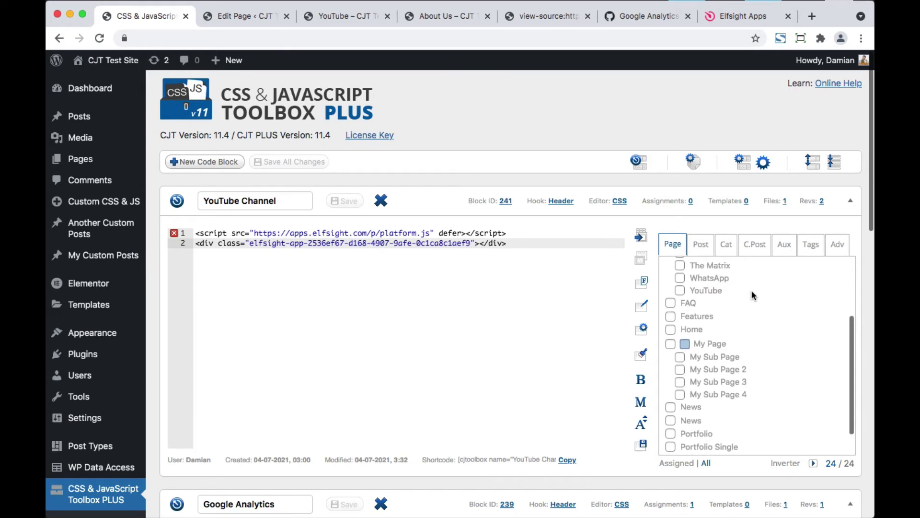
{"action": "scroll", "coordinate": [752, 289], "scroll_direction": "up", "scroll_amount": 5}
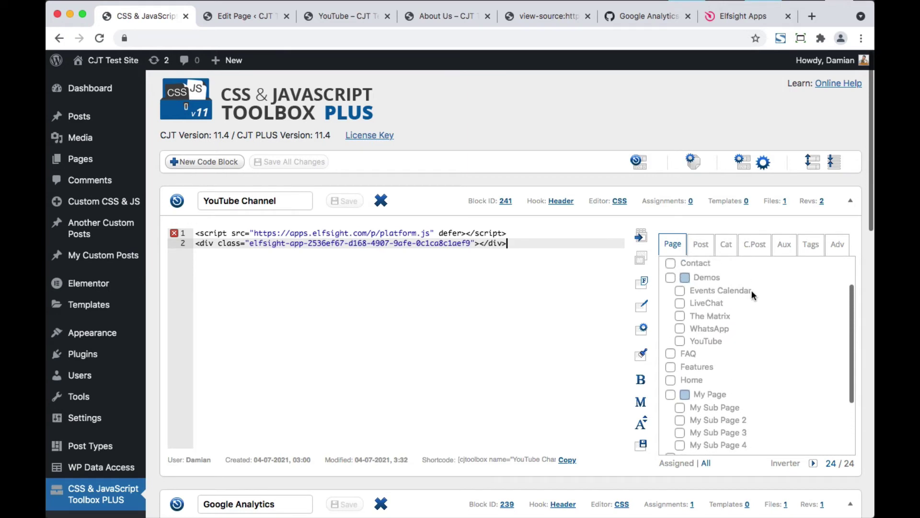
{"action": "left_click", "coordinate": [539, 251]}
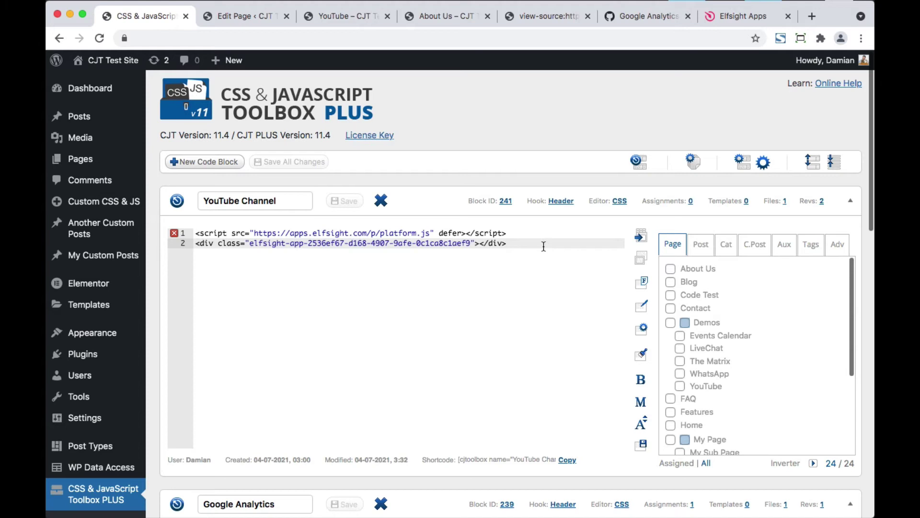
Step: Open the Sales Popup widget in Elfsight Apps and copy its Add-to-website embed code
{"action": "left_click", "coordinate": [736, 18]}
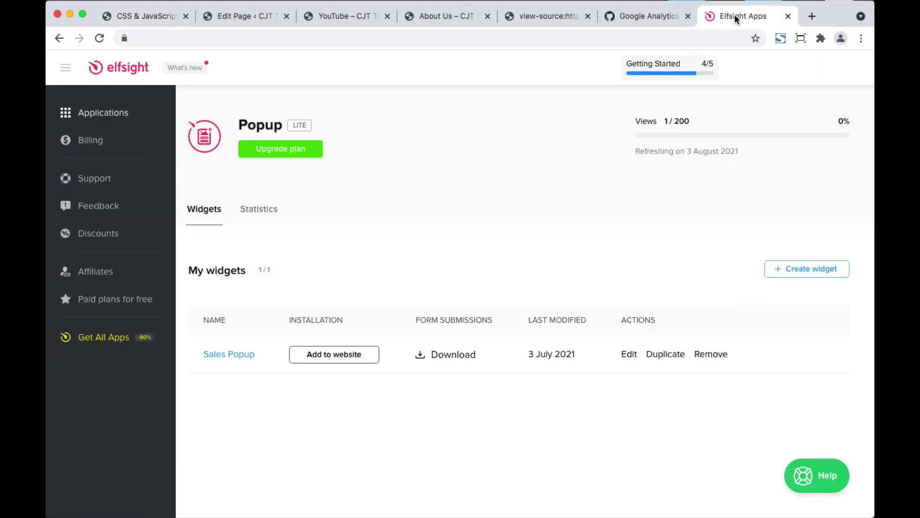
{"action": "left_click", "coordinate": [232, 355]}
{"action": "left_click", "coordinate": [345, 353]}
{"action": "left_click", "coordinate": [398, 317]}
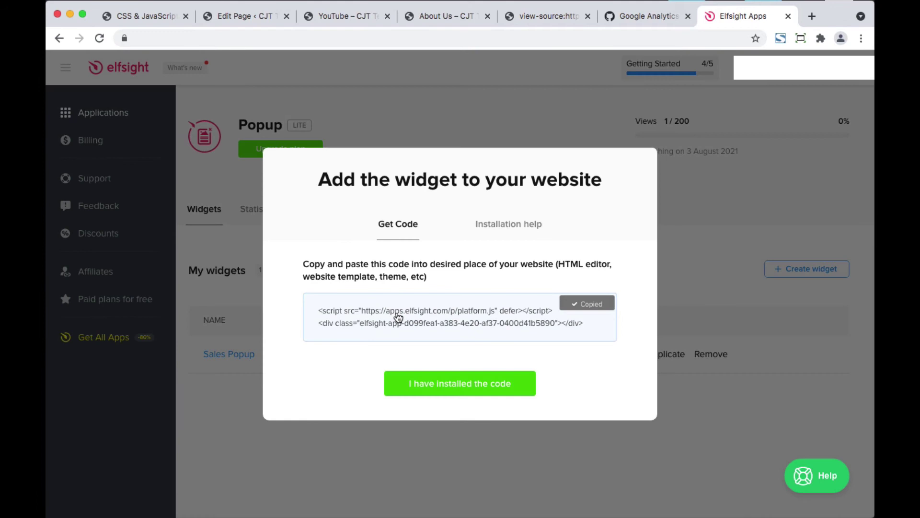
Step: Back in the toolbox admin, add a new Header code block named 'Sales Popup'
{"action": "left_click", "coordinate": [133, 15]}
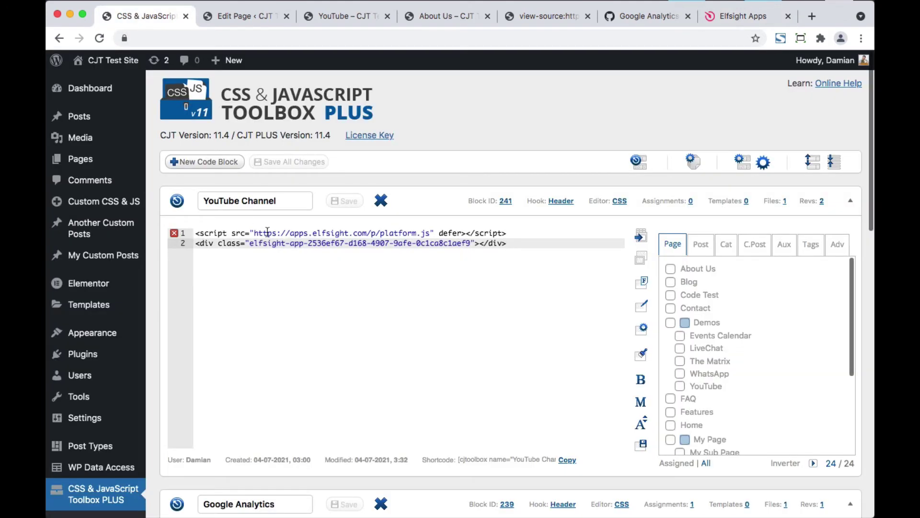
{"action": "left_click", "coordinate": [211, 162]}
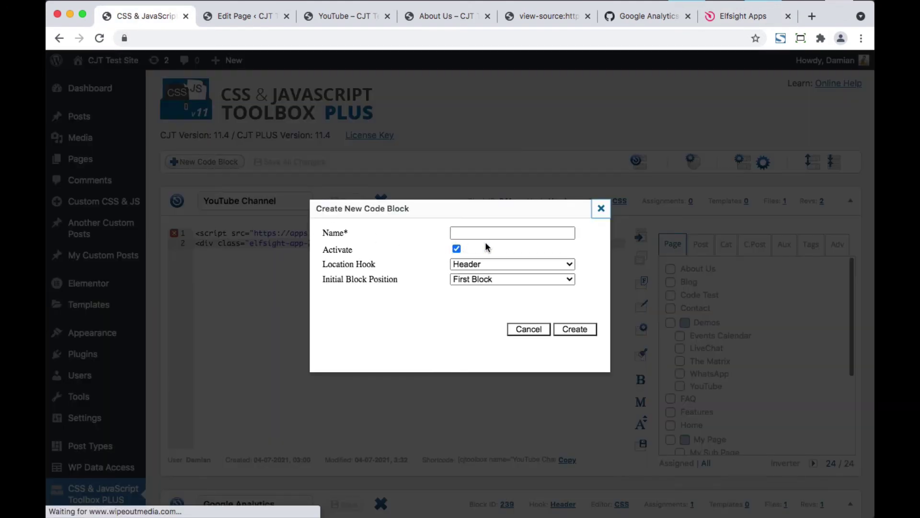
{"action": "left_click", "coordinate": [496, 232]}
{"action": "type", "text": "Sales P"}
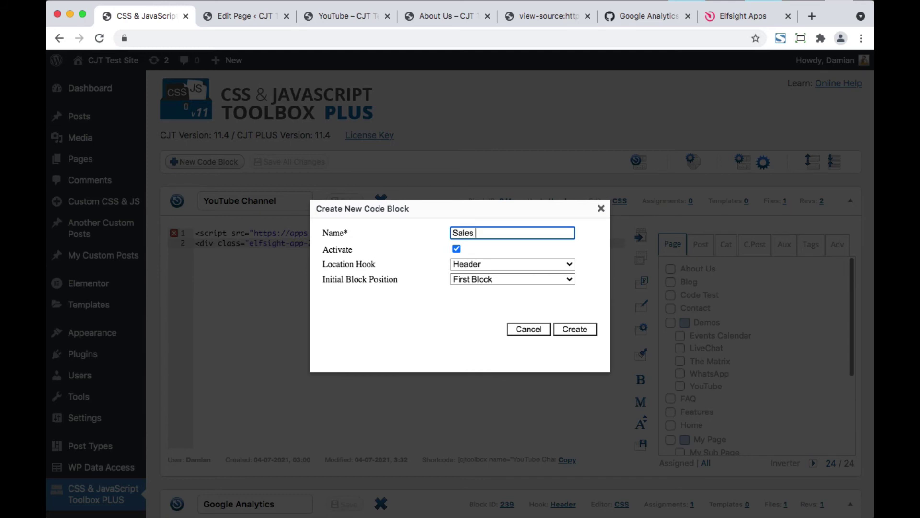
{"action": "type", "text": "opup"}
{"action": "left_click", "coordinate": [578, 333]}
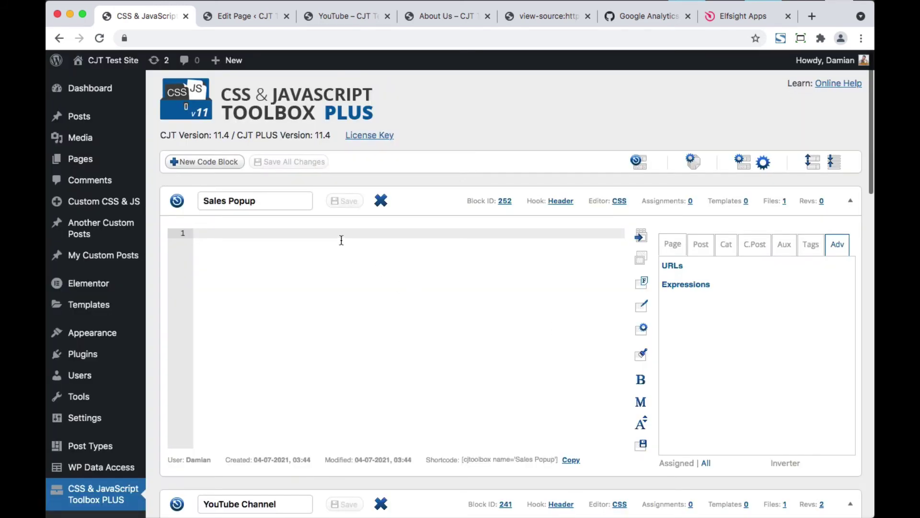
Step: Paste Elfsight's popup embed code into the Sales Popup block, save it, and invert its page assignments
{"action": "type", "text": "<script src=\"https://apps.elfsight.com/p/platform.js\" defer></script> <div class=\"elfsight-app-d099fea1-a383-4e20-af37-0400d41b5890\"></div>"}
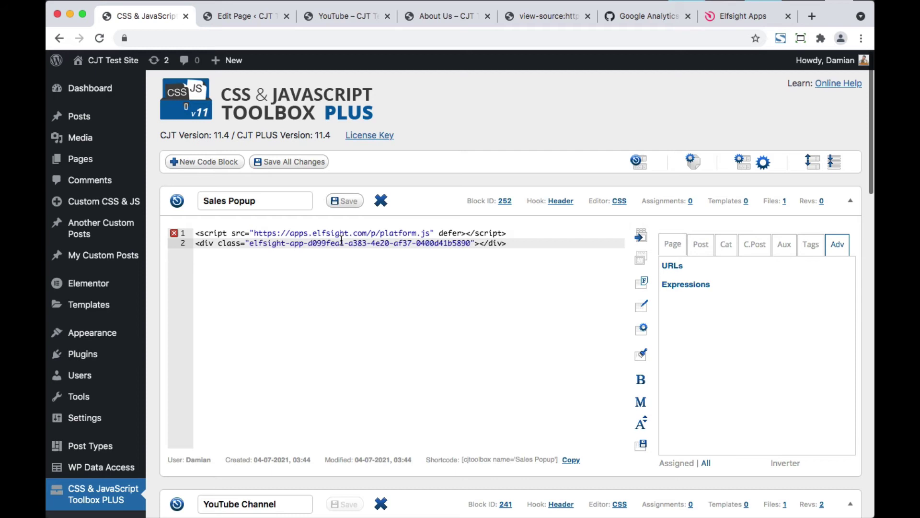
{"action": "key", "text": "super+s"}
{"action": "left_click", "coordinate": [788, 463]}
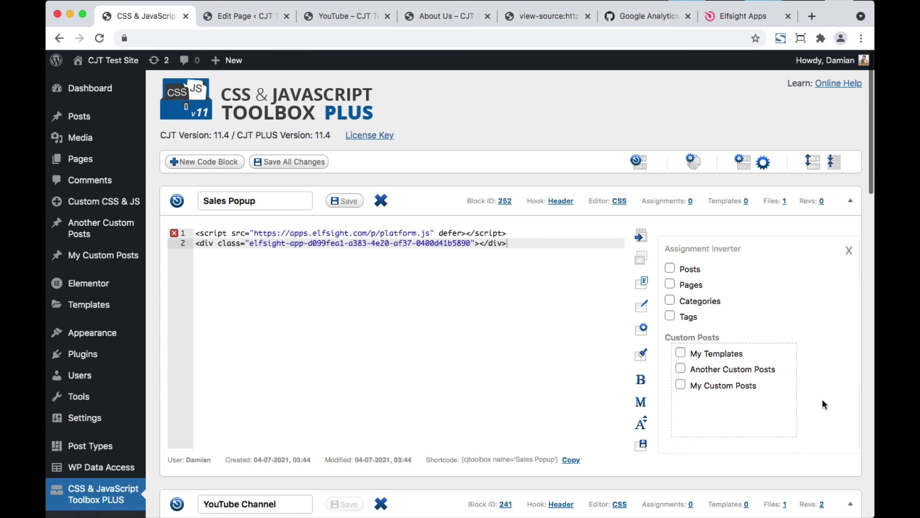
{"action": "left_click", "coordinate": [670, 285]}
{"action": "left_click", "coordinate": [848, 250]}
{"action": "left_click", "coordinate": [673, 247]}
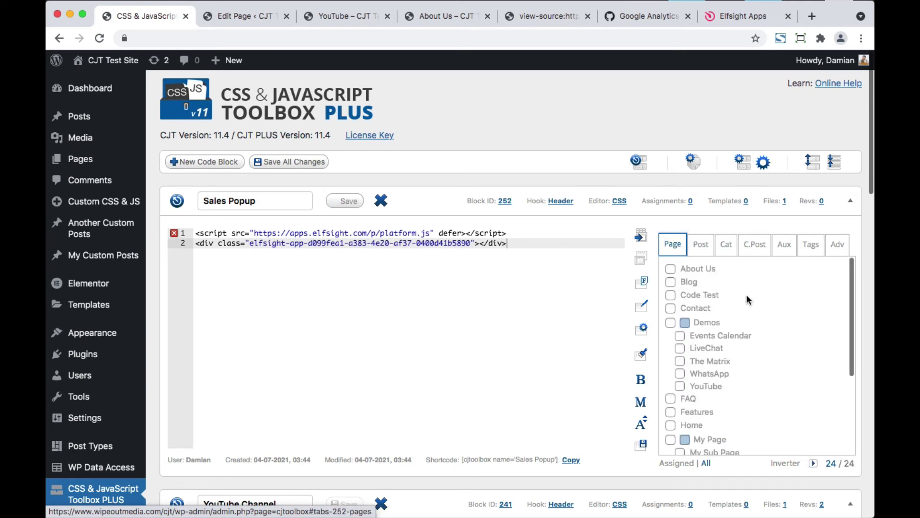
Step: Tick Contact and About Us as the inverted (excluded) pages for the Sales Popup block and save
{"action": "left_click", "coordinate": [671, 308]}
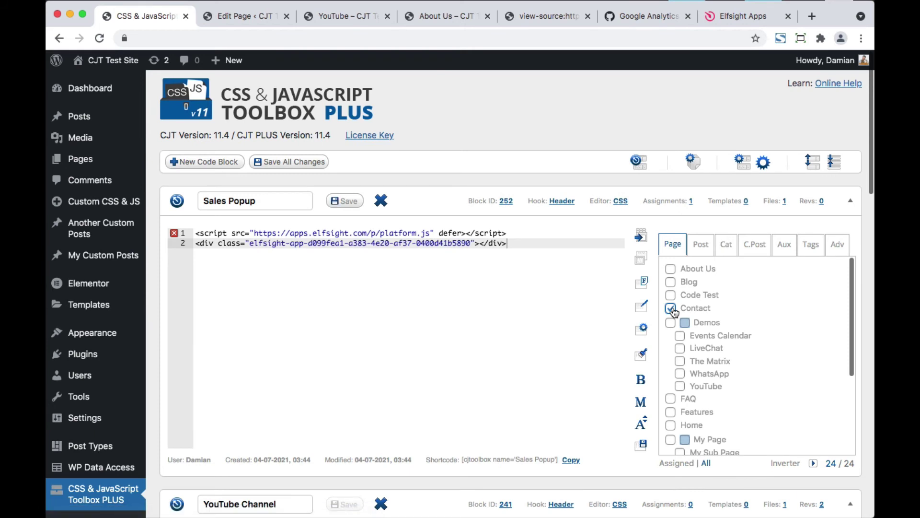
{"action": "left_click", "coordinate": [670, 269]}
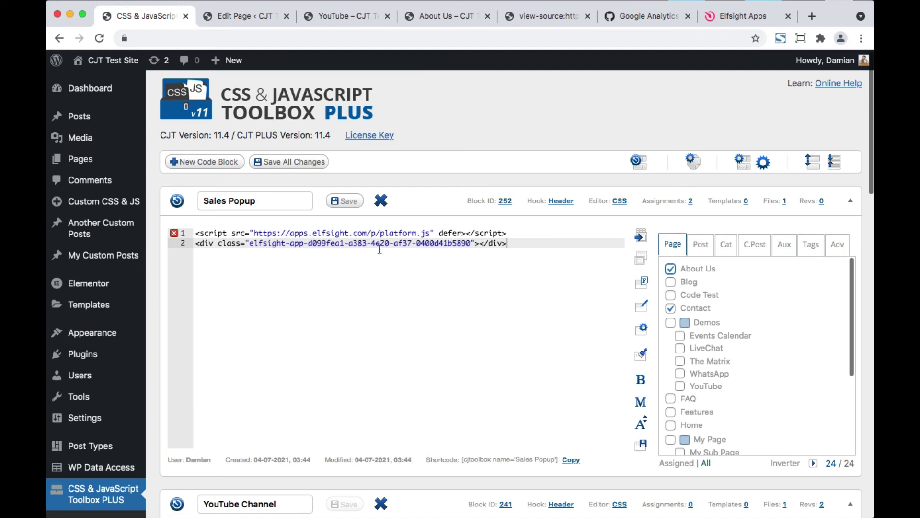
{"action": "left_click", "coordinate": [348, 203]}
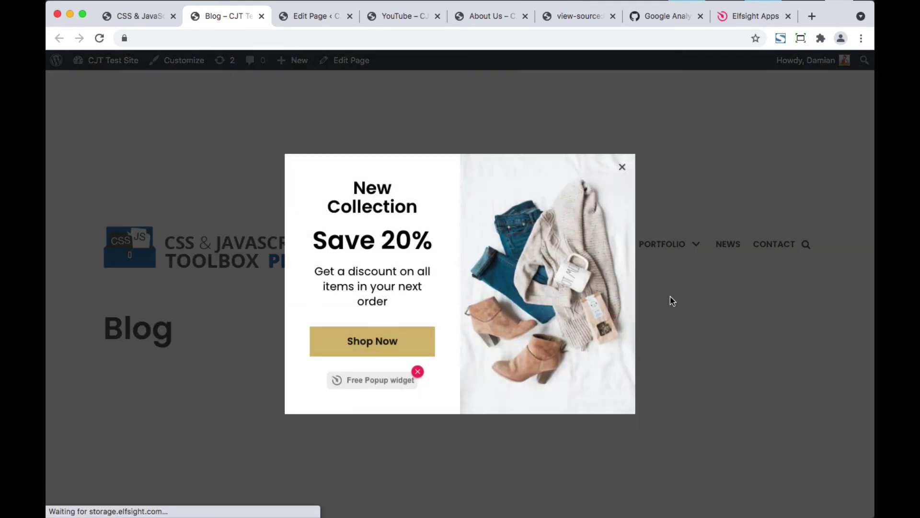
Step: Verify the Save 20% popup on the live FAQ page, then scroll the toolbox admin page list
{"action": "left_click", "coordinate": [124, 17]}
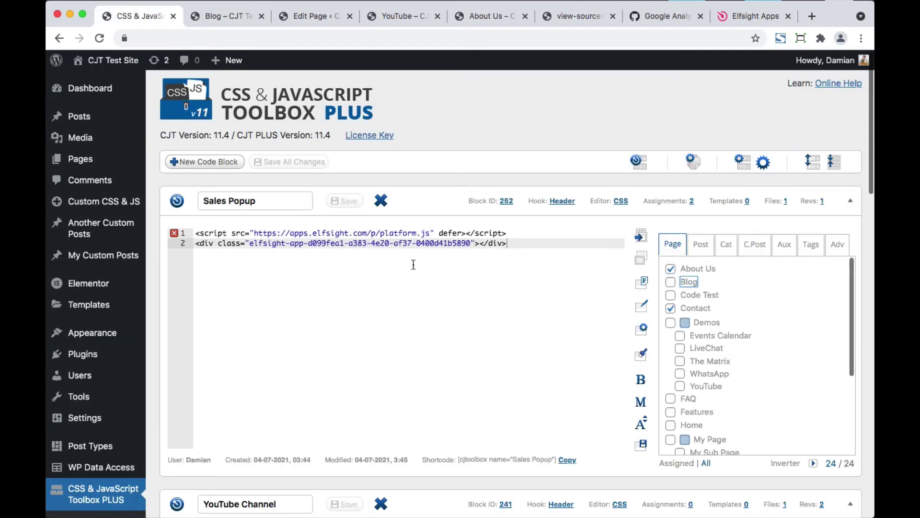
{"action": "left_click", "coordinate": [690, 400]}
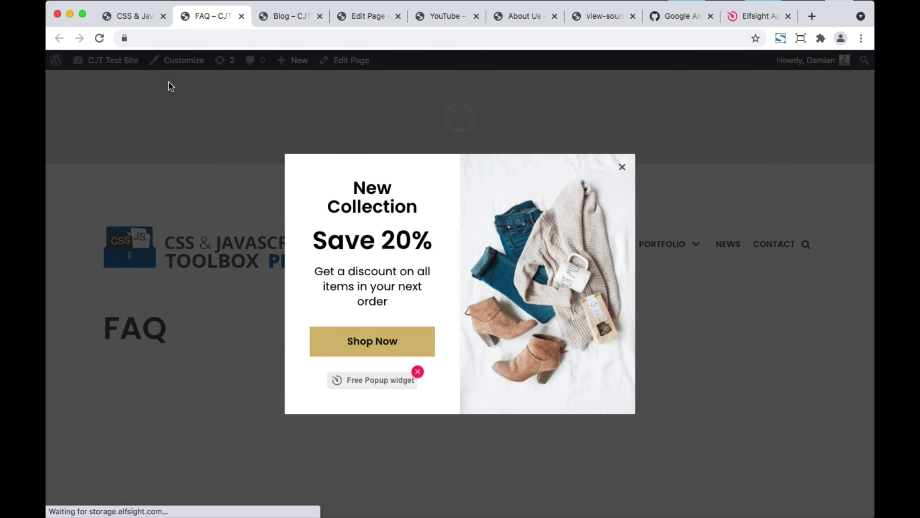
{"action": "left_click", "coordinate": [129, 16]}
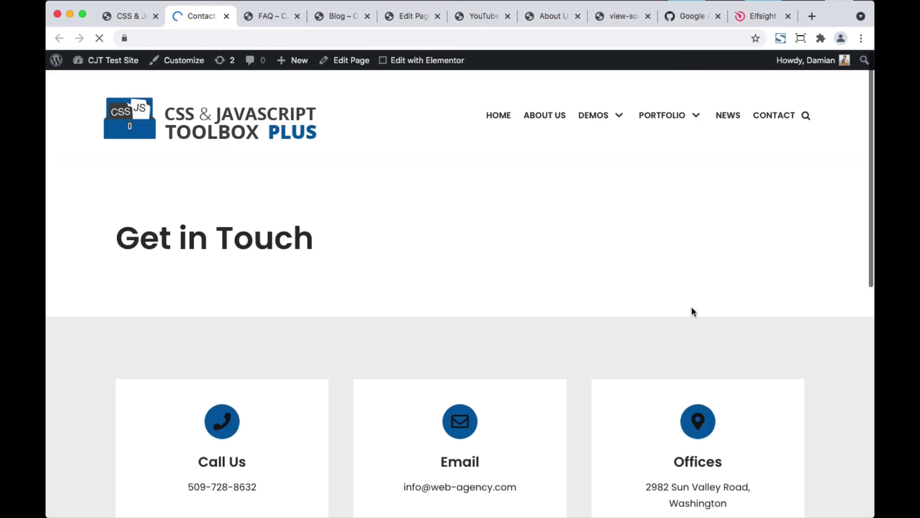
{"action": "scroll", "coordinate": [473, 246], "scroll_direction": "down", "scroll_amount": 2}
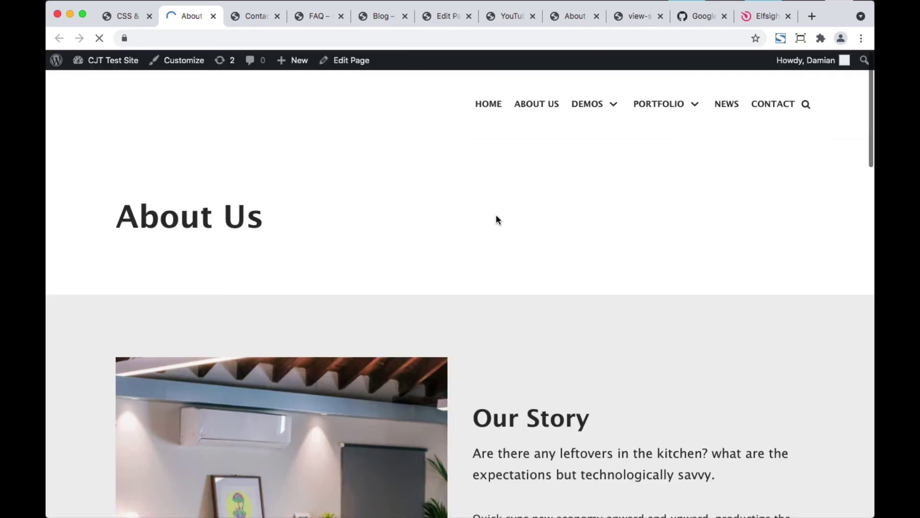
{"action": "scroll", "coordinate": [464, 212], "scroll_direction": "down", "scroll_amount": 2}
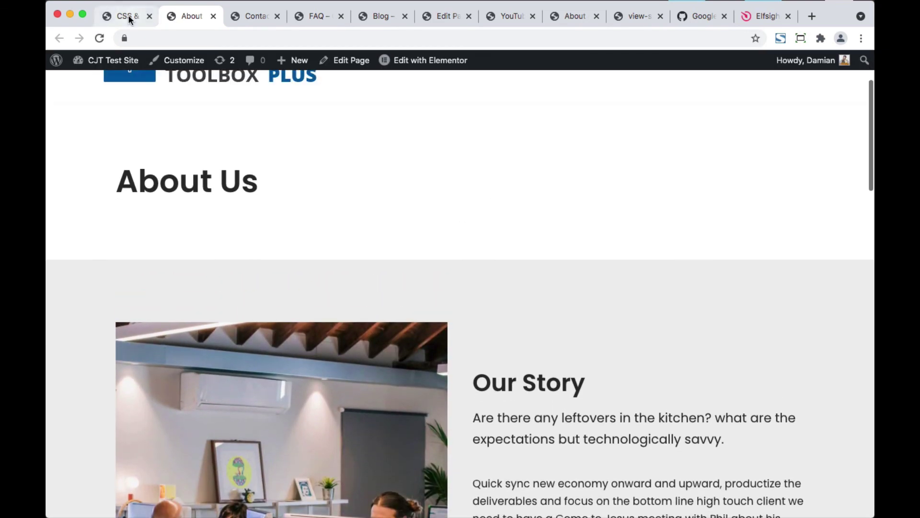
Step: Switch back to the CSS & JavaScript Toolbox tab showing the saved Sales Popup block
{"action": "left_click", "coordinate": [128, 17]}
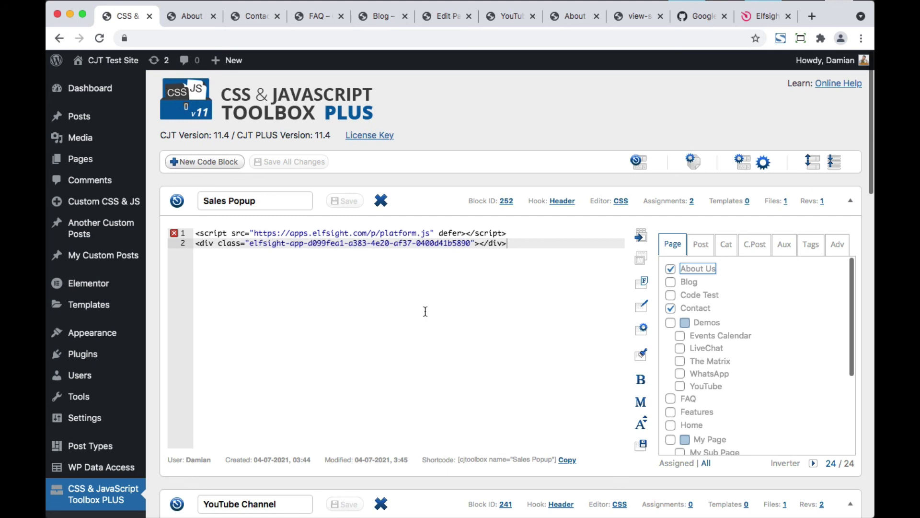